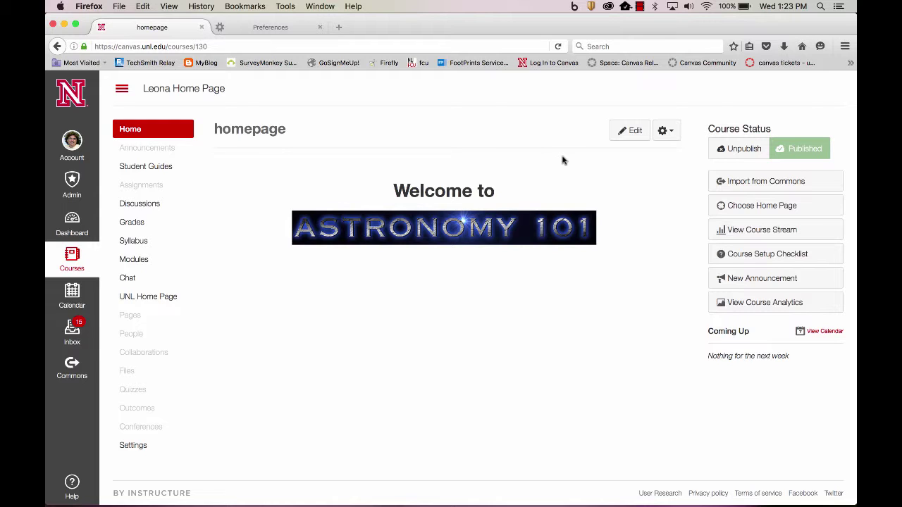
- Create a new course assignment named "Maple T.A. Instructor menu"
left_click(160, 186)
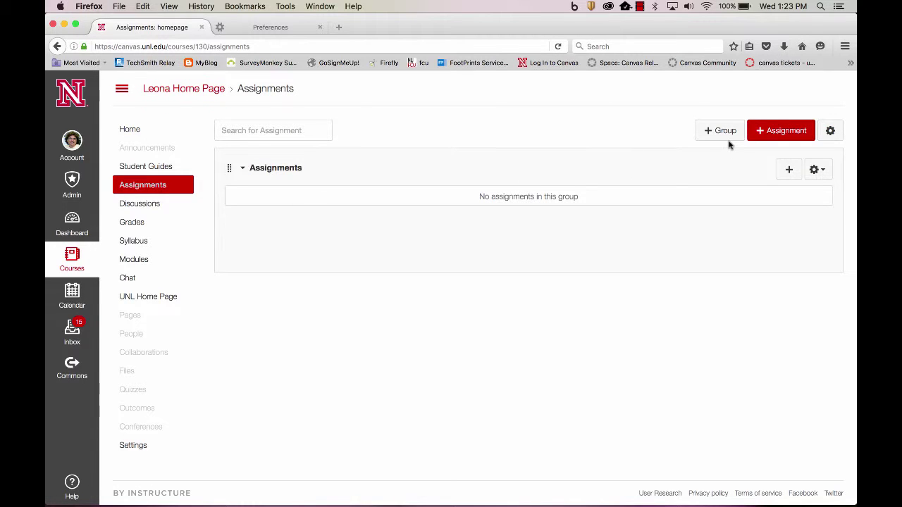
left_click(768, 136)
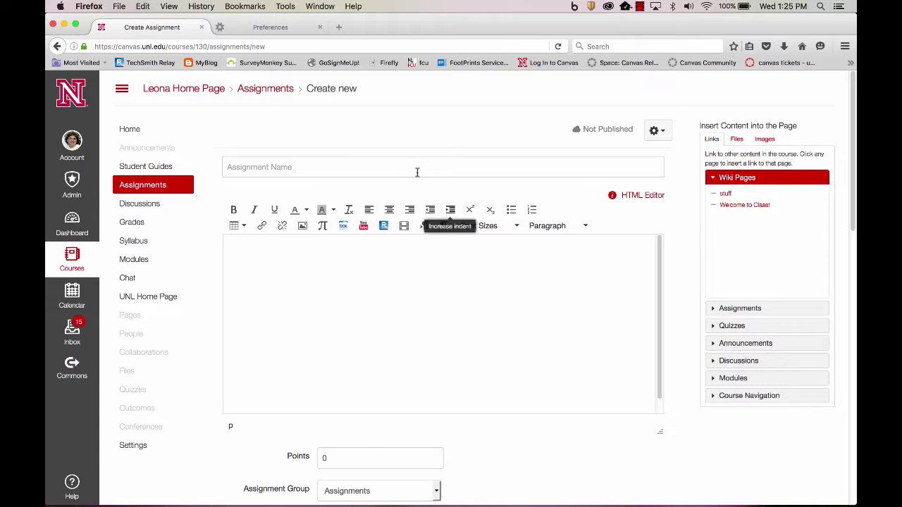
left_click(283, 169)
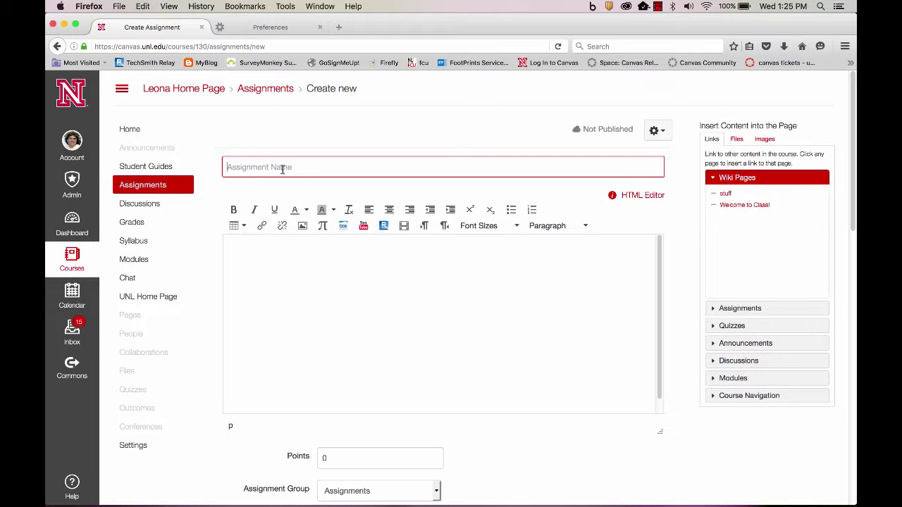
type("Maple T.A")
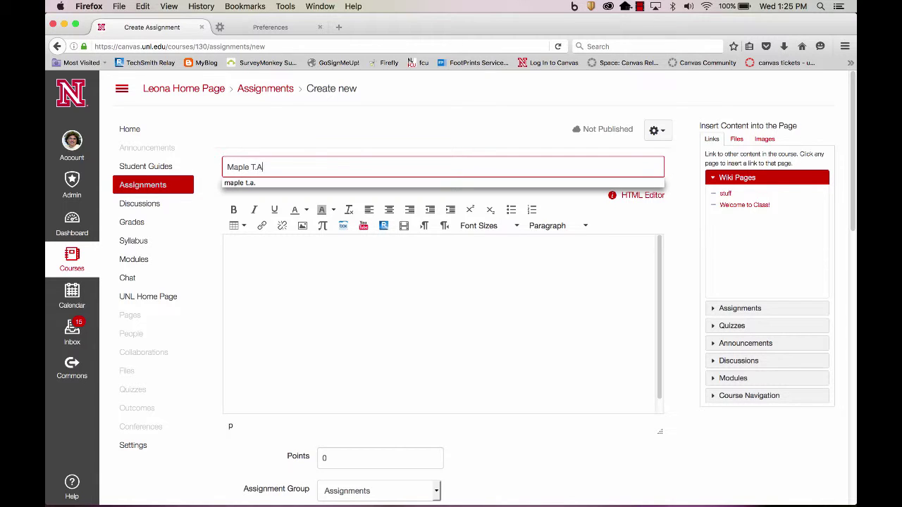
type(". Instructor menu")
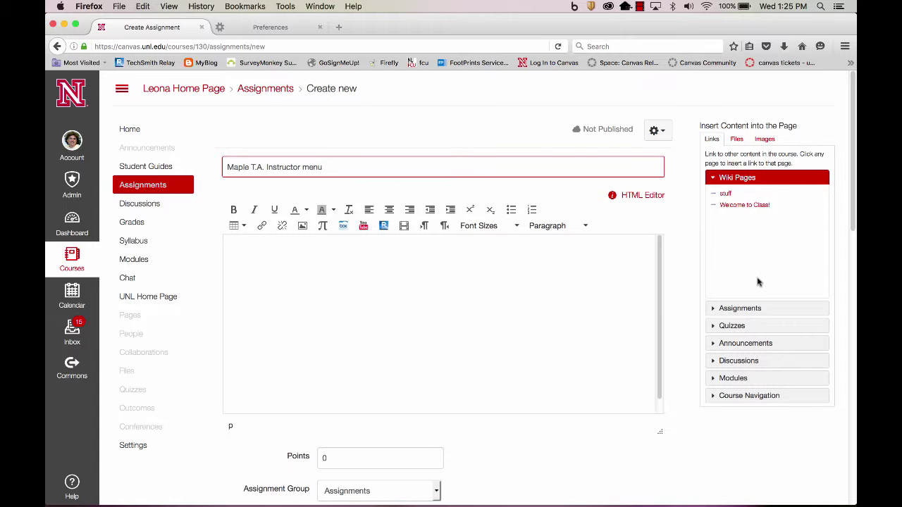
- Set the assignment's submission type to External Tool and choose Maple TA as the tool
scroll(854, 264, "down", 6)
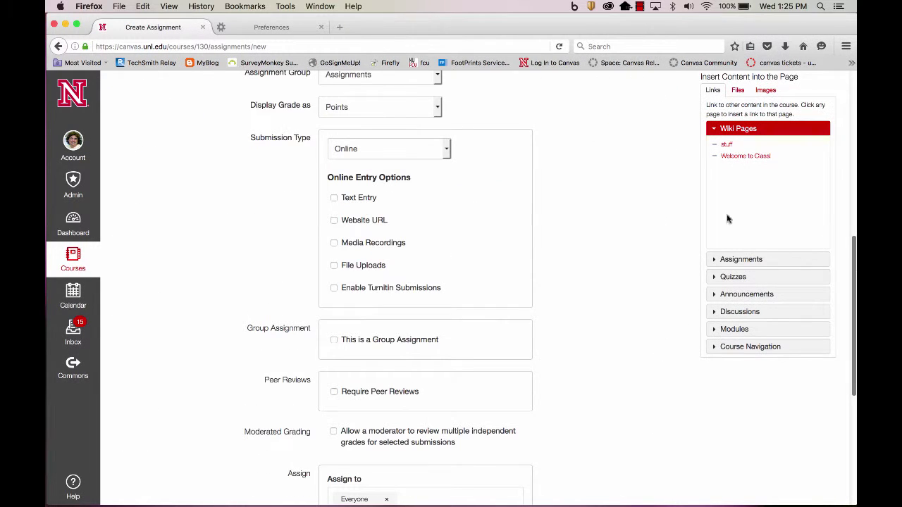
scroll(849, 174, "up", 3)
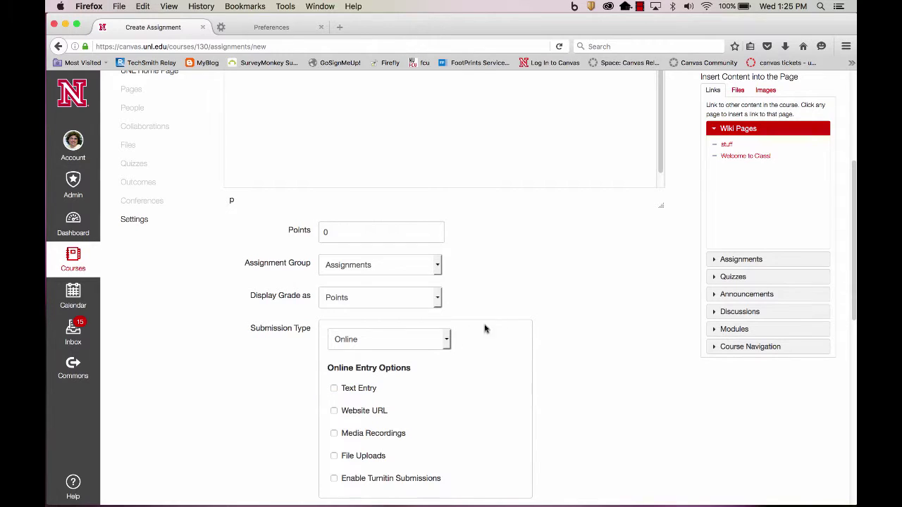
left_click(446, 340)
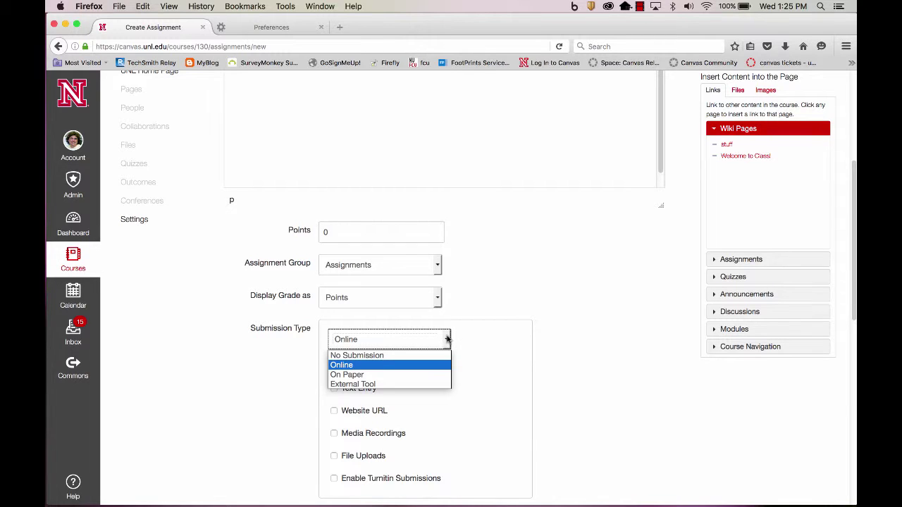
left_click(409, 384)
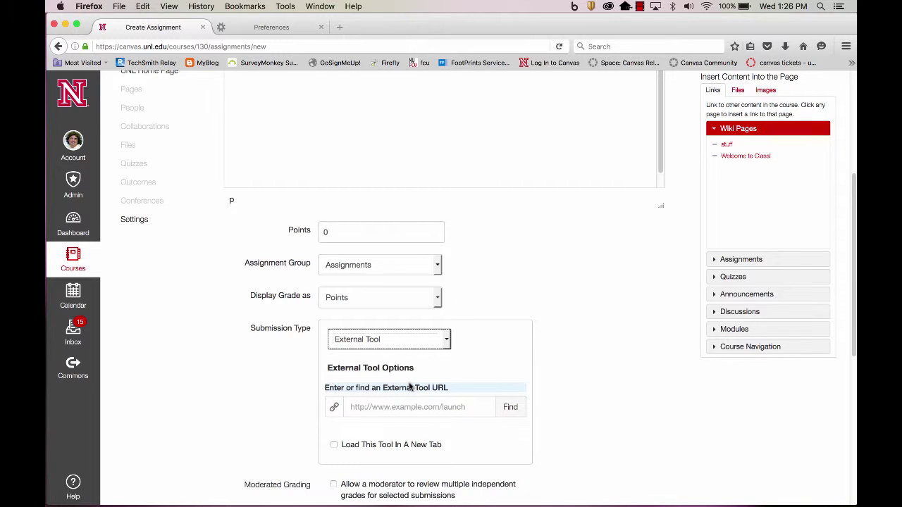
left_click(510, 409)
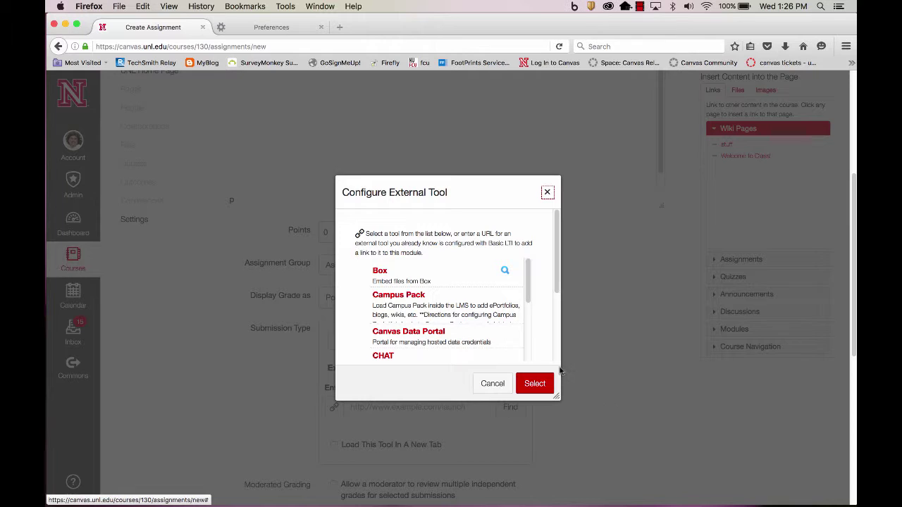
scroll(529, 356, "down", 5)
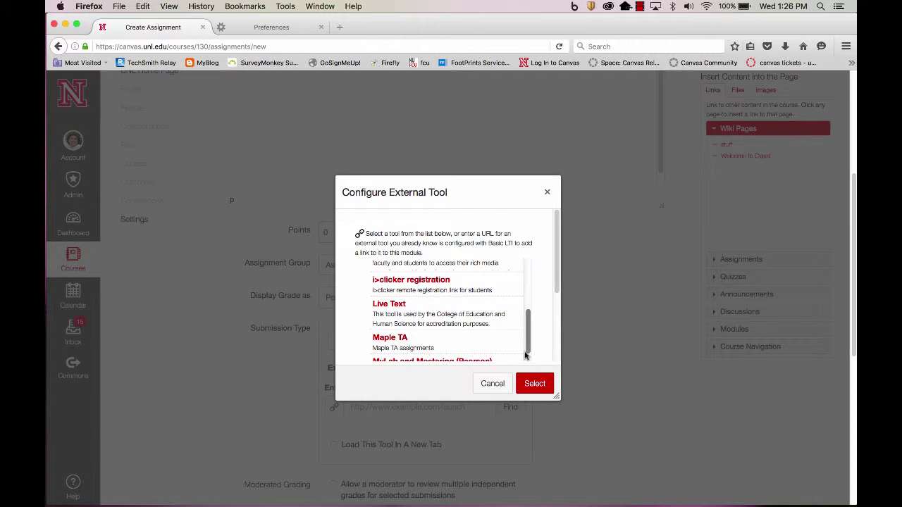
left_click(446, 342)
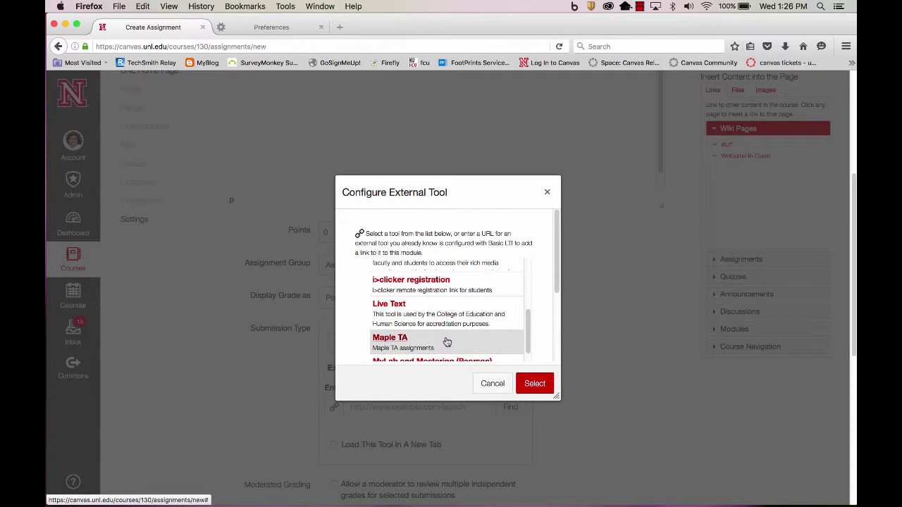
left_click(534, 386)
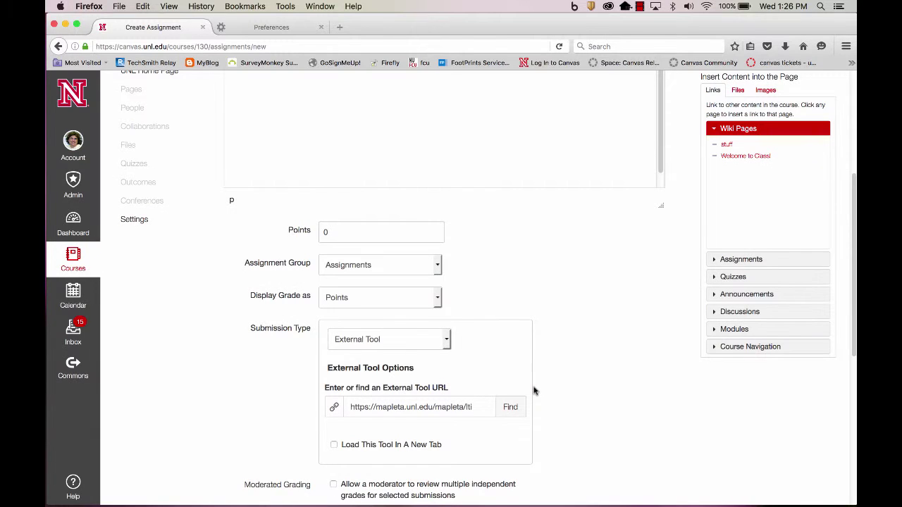
- Enable loading the tool in a new tab and save the assignment without publishing it
right_click(335, 447)
left_click(335, 447)
left_click(335, 445)
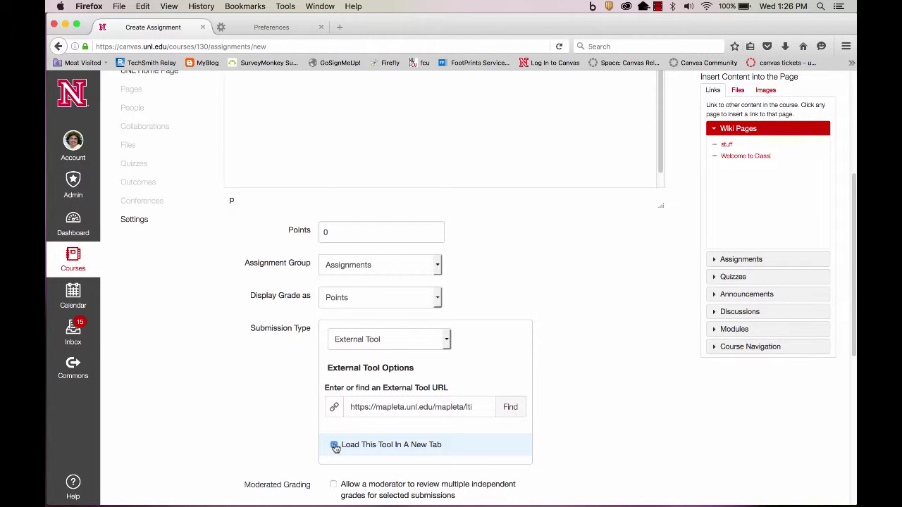
left_click_drag(850, 354, 850, 481)
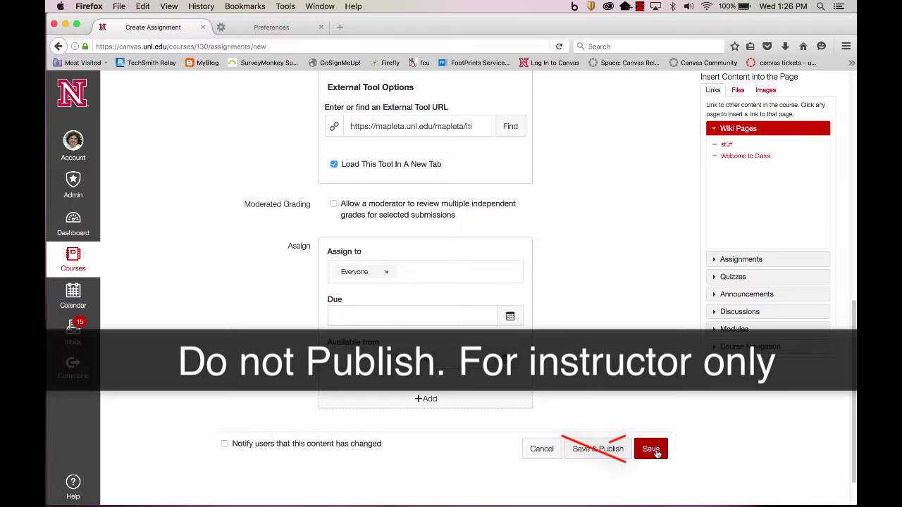
left_click(651, 450)
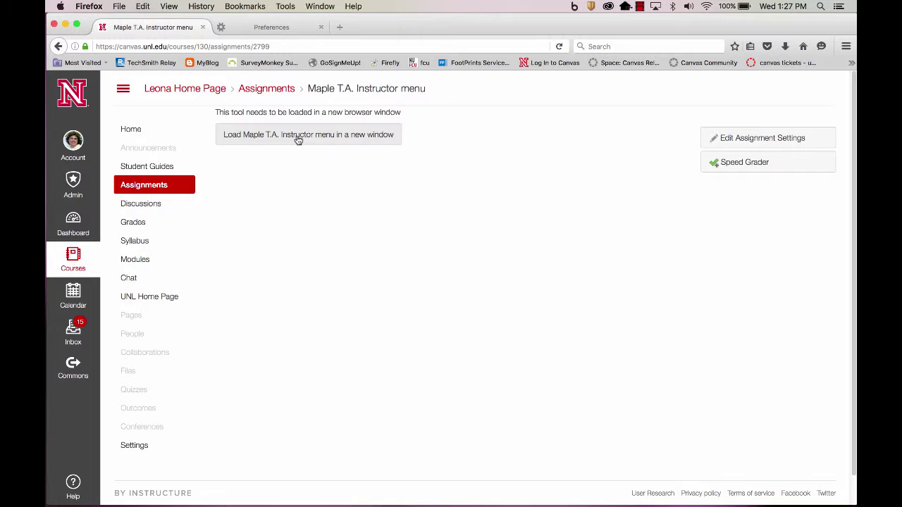
- Load the Maple T.A. Instructor menu in a new window and create a new class there with the prefilled homepage details
left_click(298, 140)
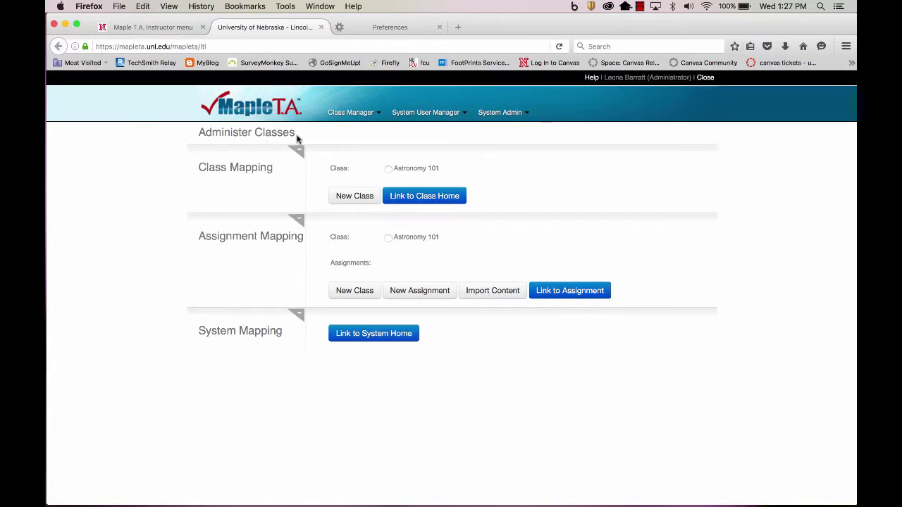
left_click(350, 196)
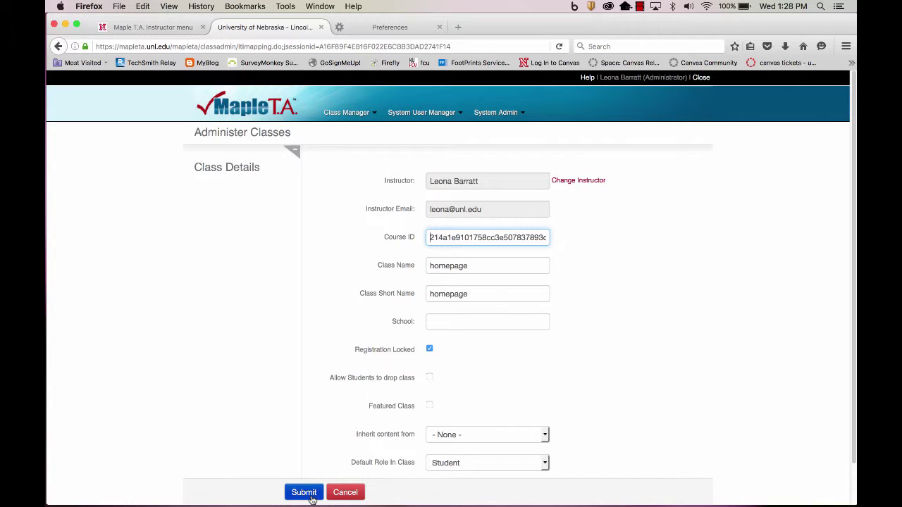
left_click(310, 495)
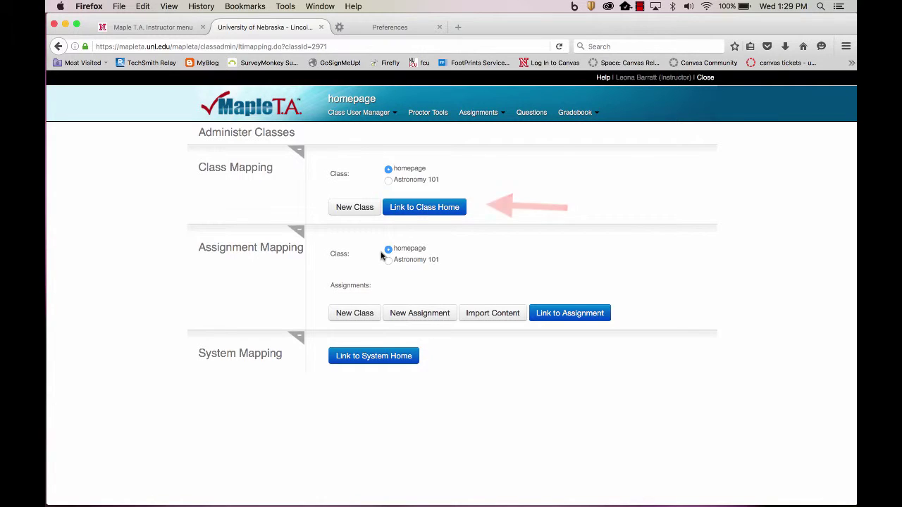
- Link the Canvas assignment to the class home of the homepage class and accept the grade warning
left_click(418, 215)
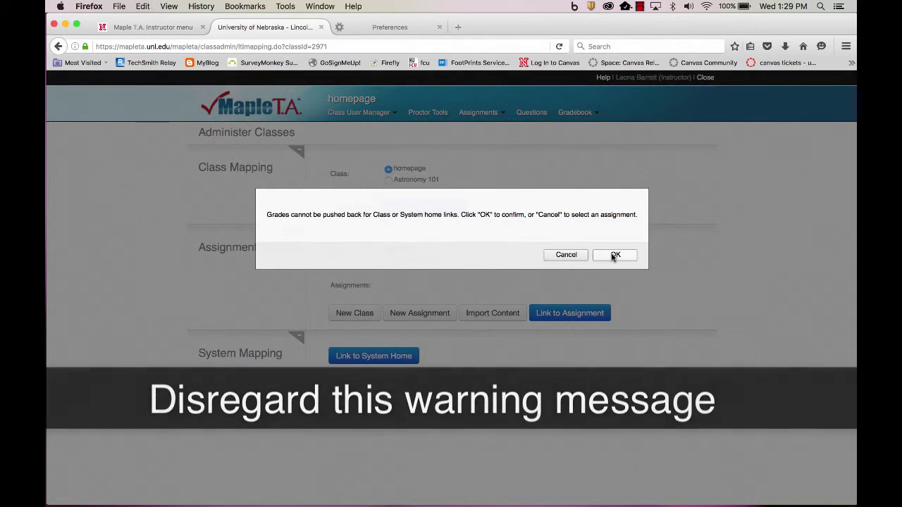
left_click(613, 255)
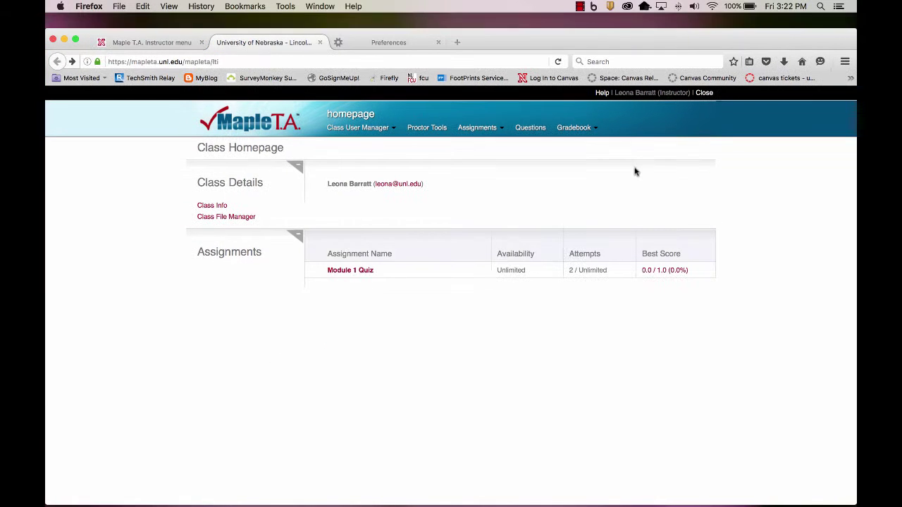
- View the class's question repository and the available assignment options, and return to the class homepage
left_click(530, 129)
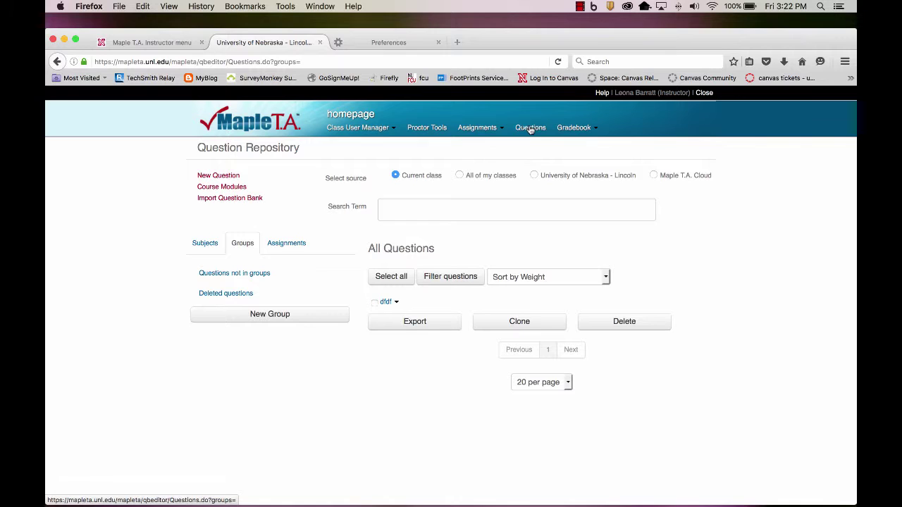
mouse_move(490, 130)
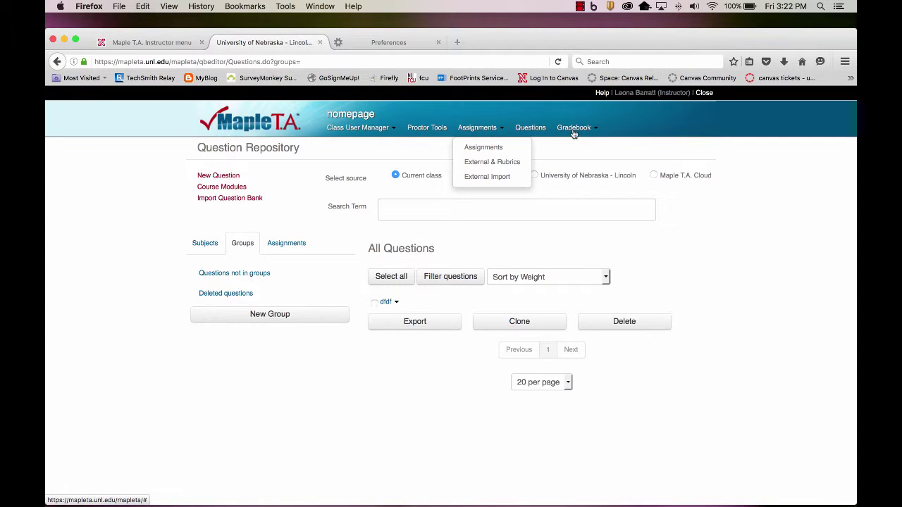
key("super+Left")
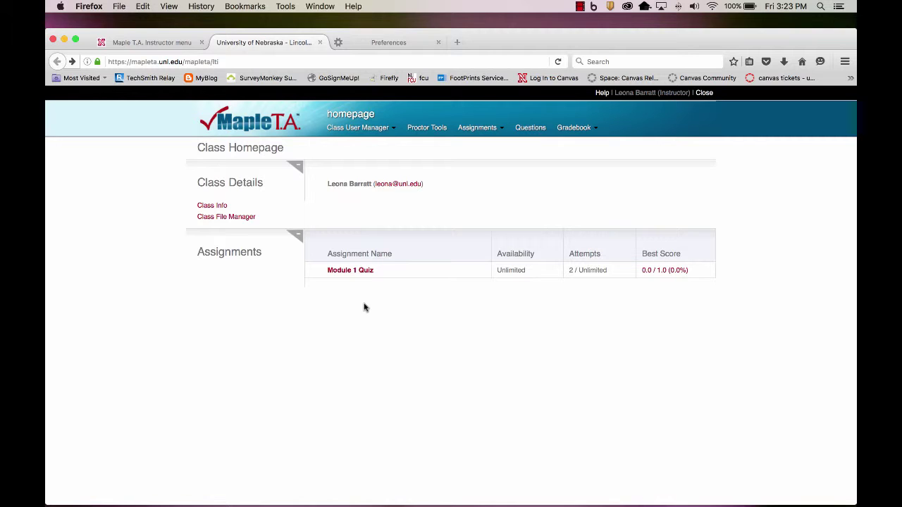
- Switch back to the Canvas course and create a new assignment named "Module 1 Quiz"
left_click(195, 40)
left_click(168, 203)
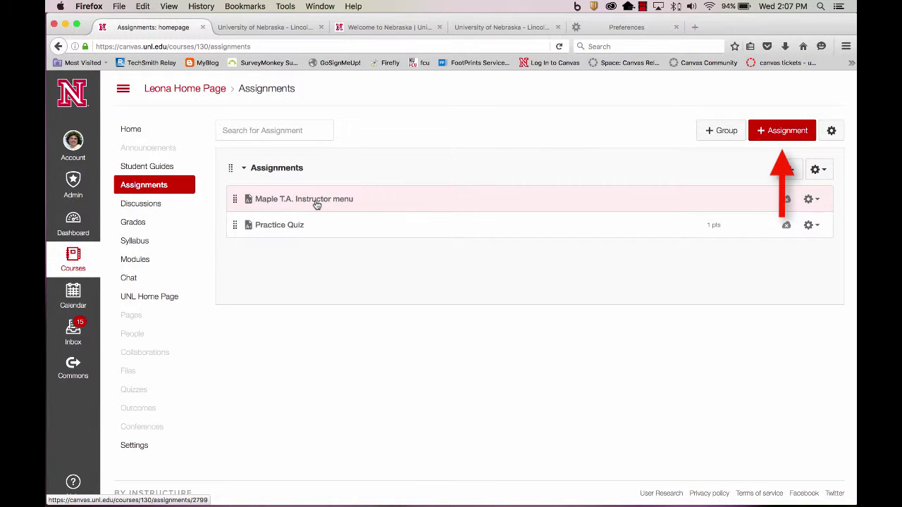
left_click(778, 132)
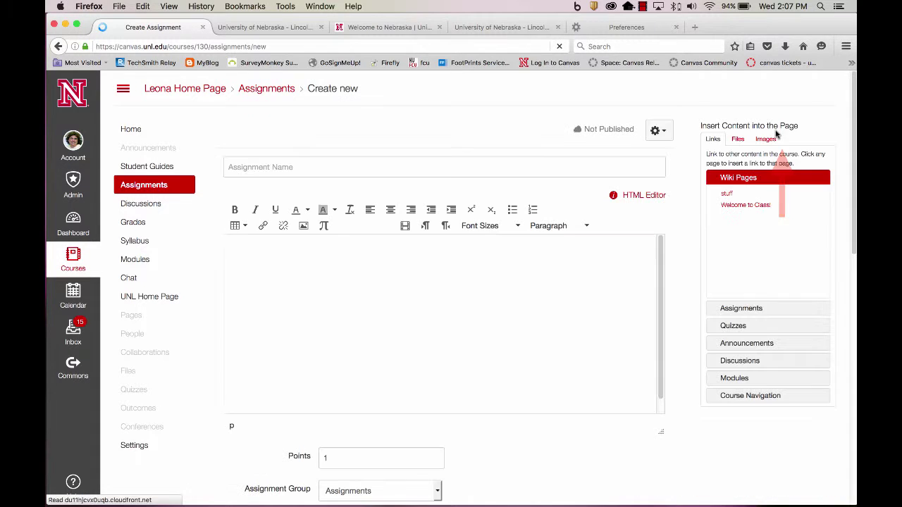
left_click(298, 167)
type("Mo")
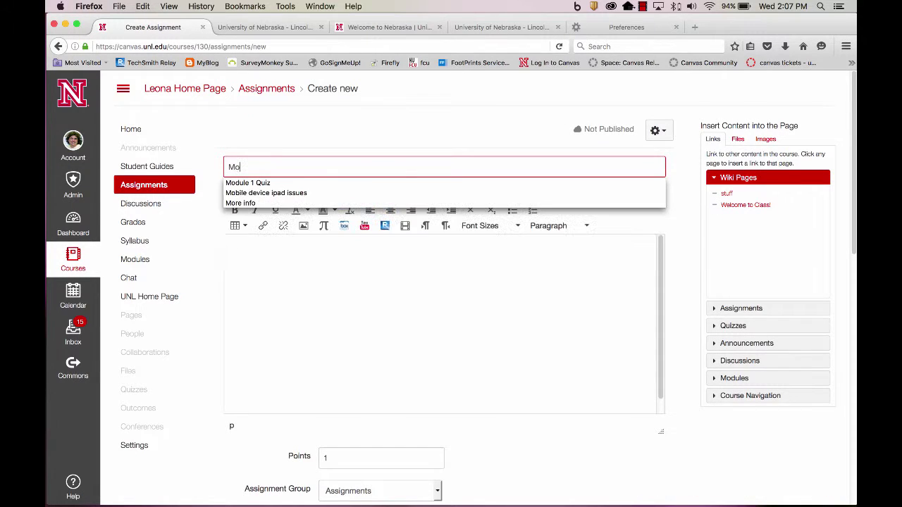
left_click(291, 183)
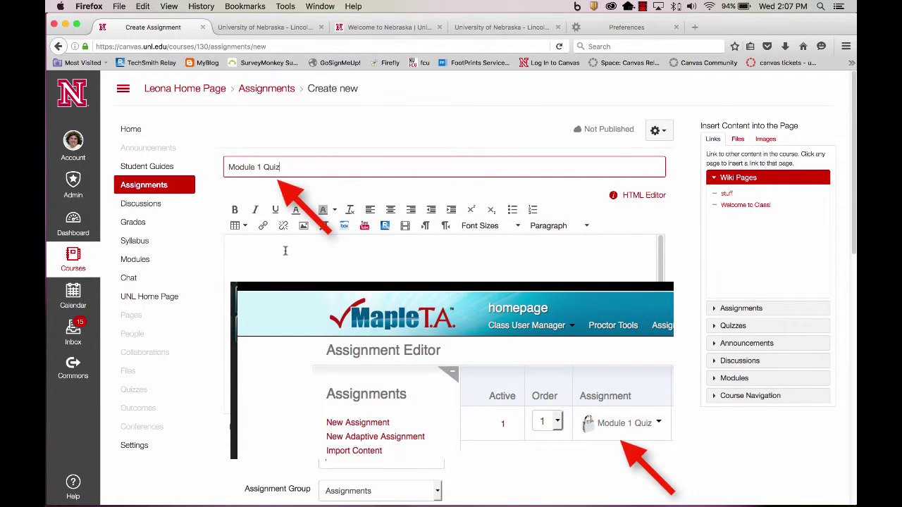
- Set the Module 1 Quiz assignment's points to 1, leaving the description empty
left_click(285, 251)
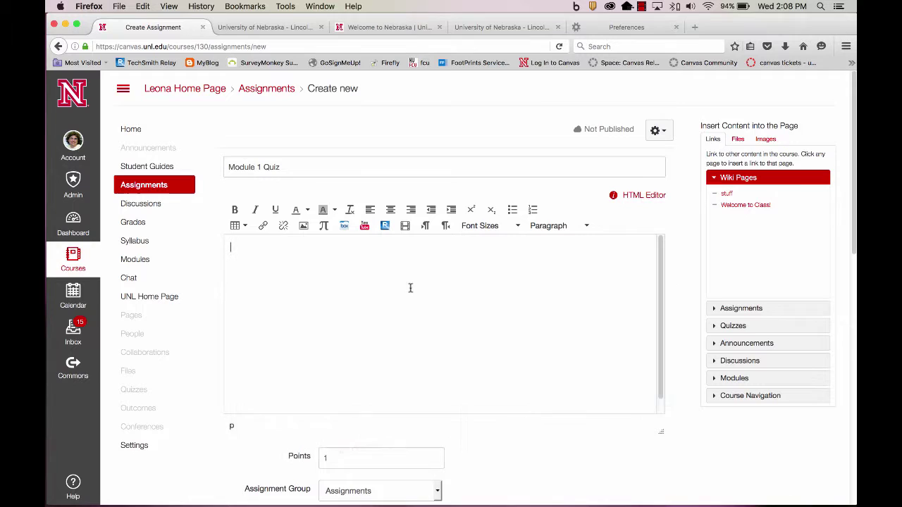
scroll(410, 286, "down", 3)
left_click(342, 363)
double_click(343, 363)
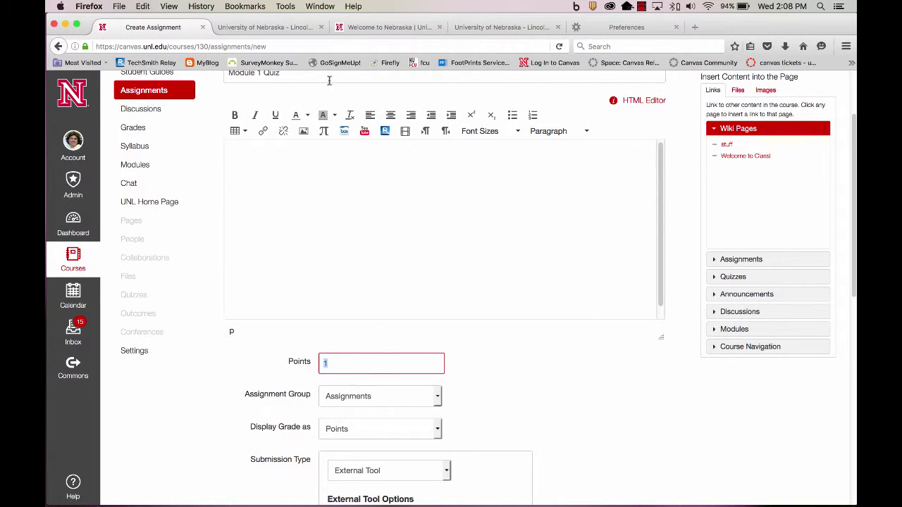
scroll(329, 83, "down", 1)
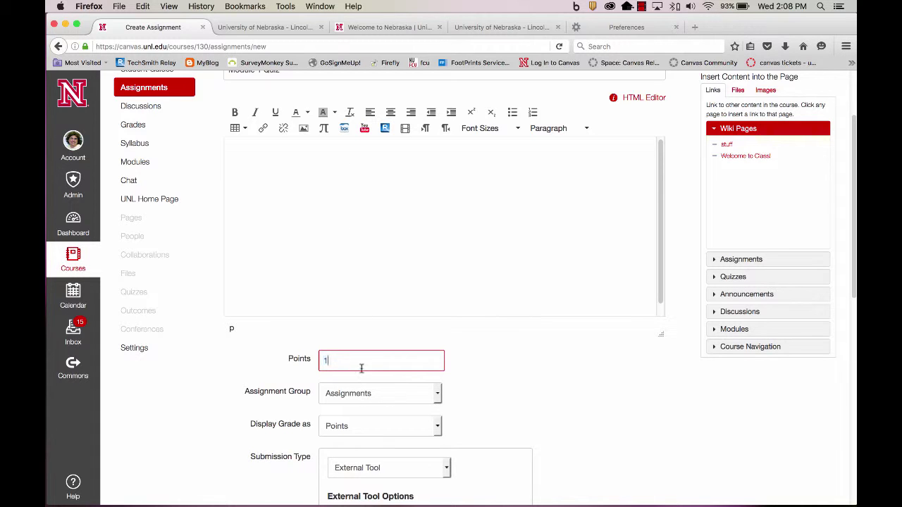
scroll(534, 392, "down", 3)
scroll(534, 392, "down", 1)
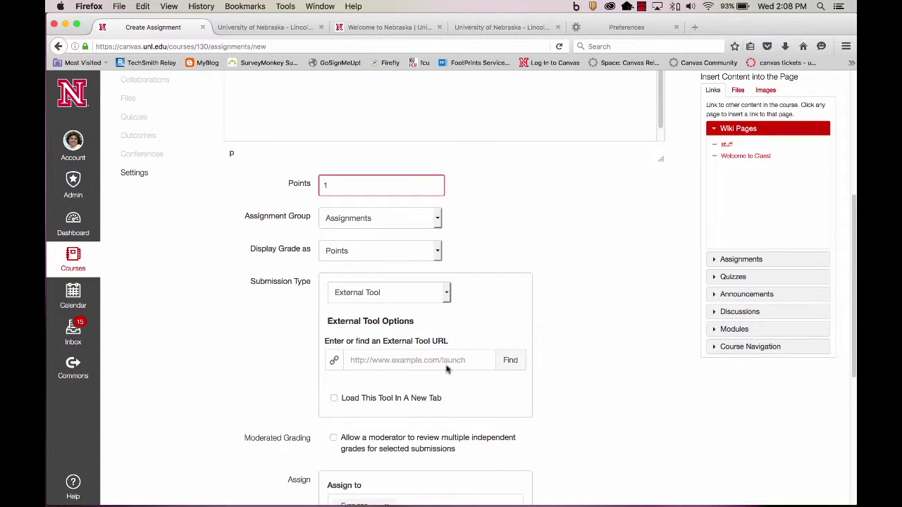
- Find the Maple TA tool in the list of configured external tools and select it for the assignment's submission
left_click(511, 360)
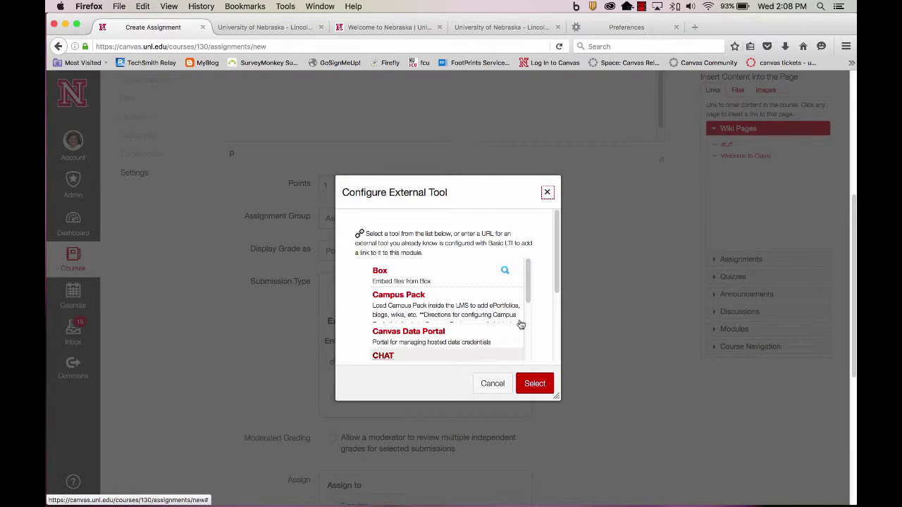
left_click_drag(528, 281, 536, 352)
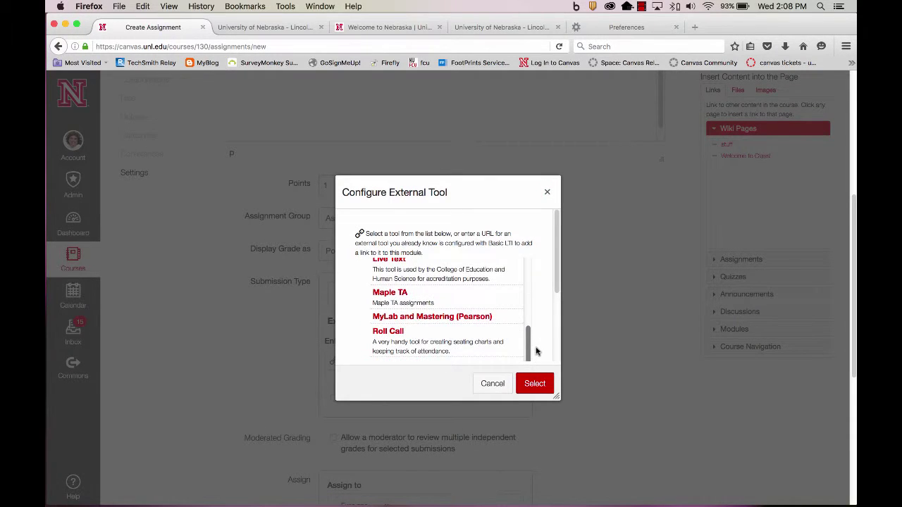
left_click(416, 308)
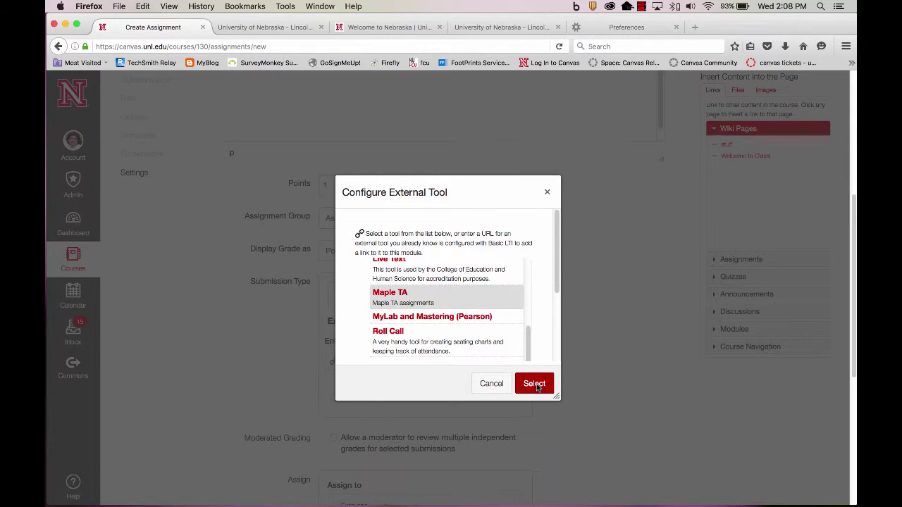
left_click(534, 384)
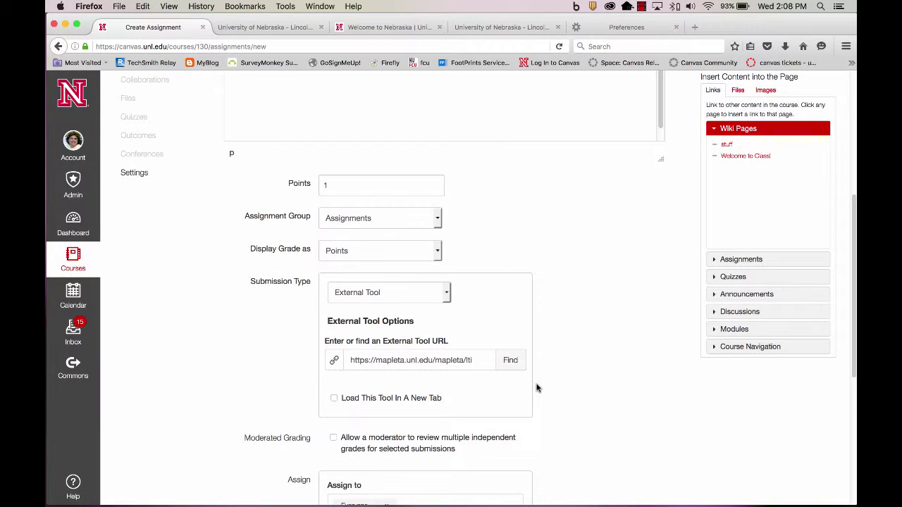
- Set the external tool to load in a new tab and save the Module 1 Quiz assignment without publishing it
left_click(335, 398)
scroll(554, 403, "down", 4)
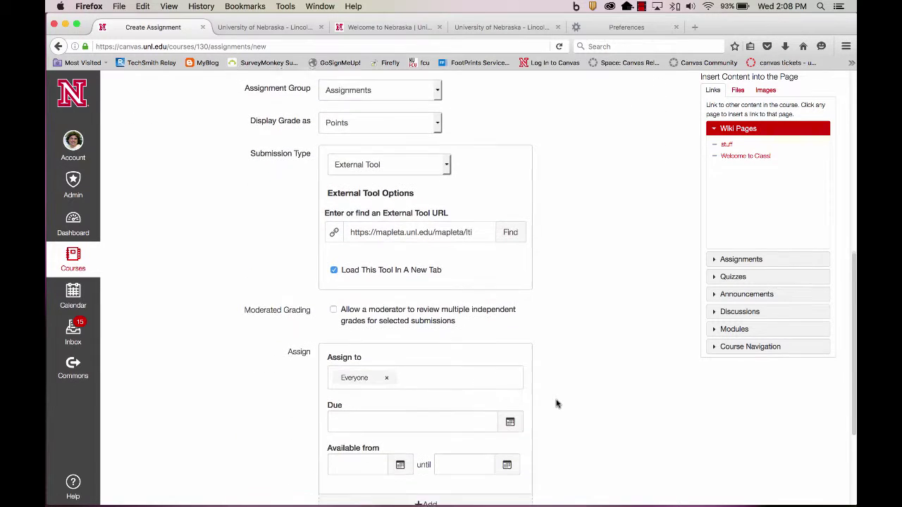
scroll(556, 403, "down", 5)
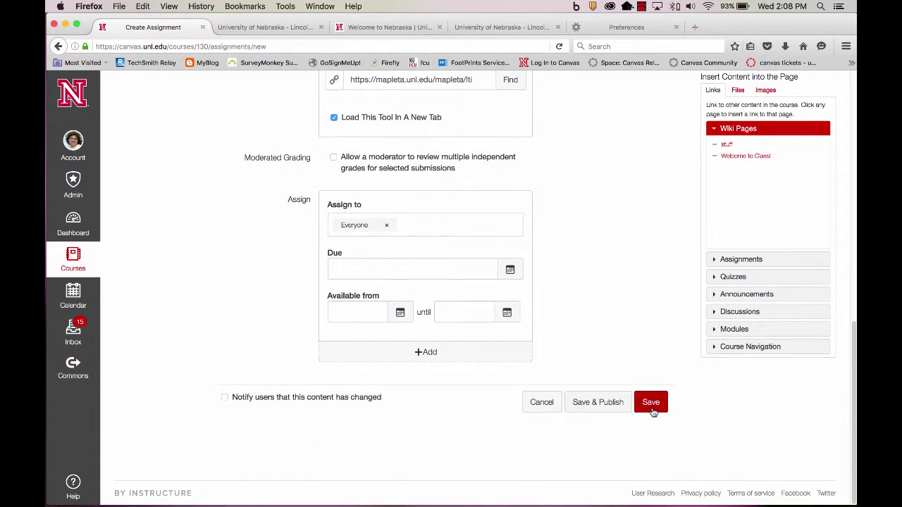
left_click(651, 403)
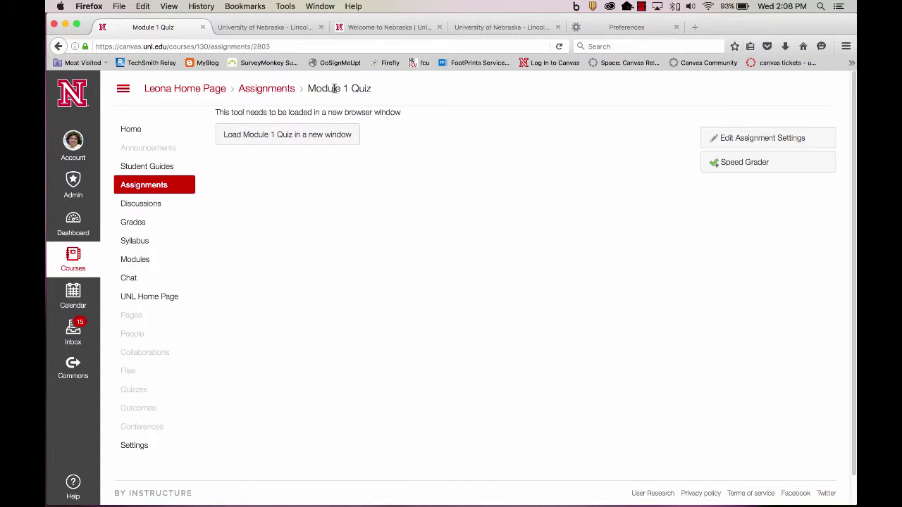
- Link the Canvas assignment to Maple T.A.'s Module 1 Quiz in the homepage class, then answer question 1 with c and quit with saving
left_click(313, 140)
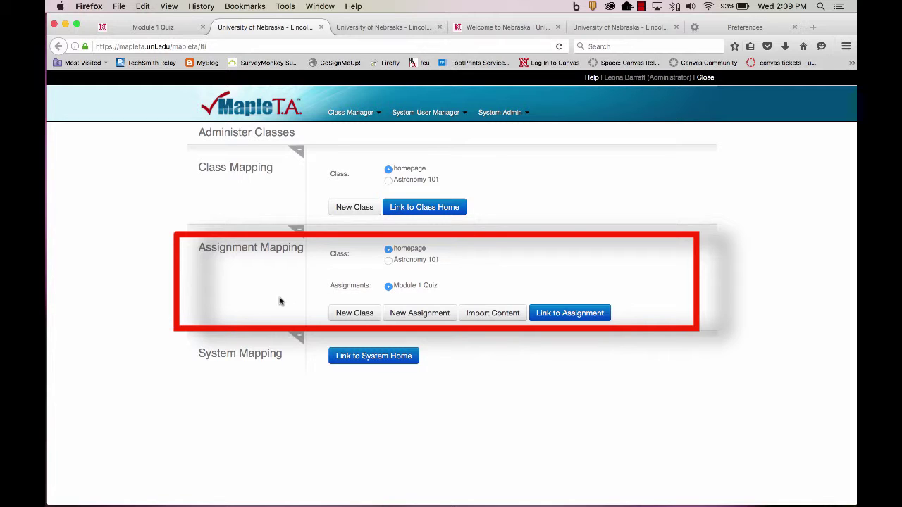
left_click(569, 313)
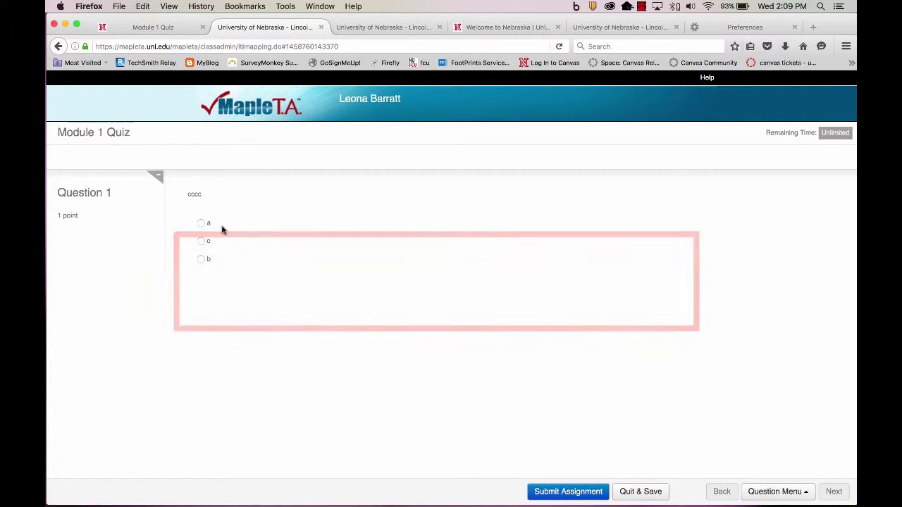
left_click(201, 242)
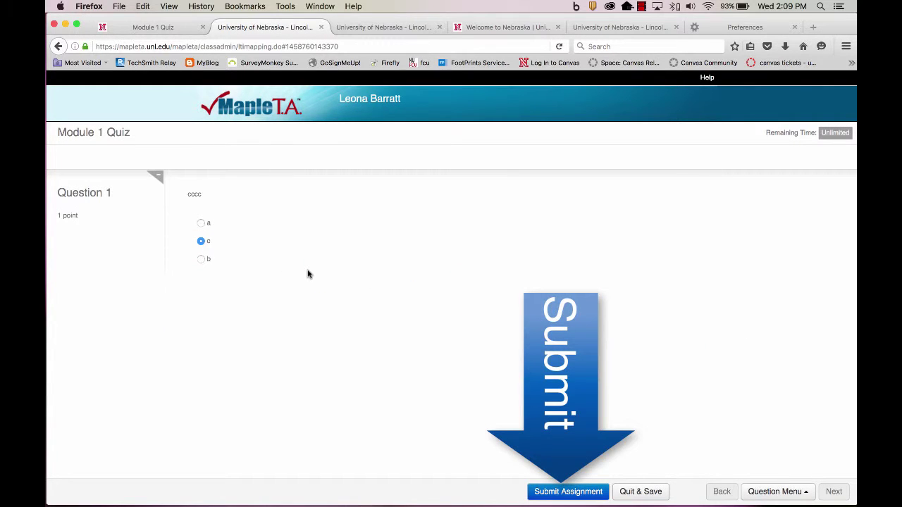
left_click(641, 491)
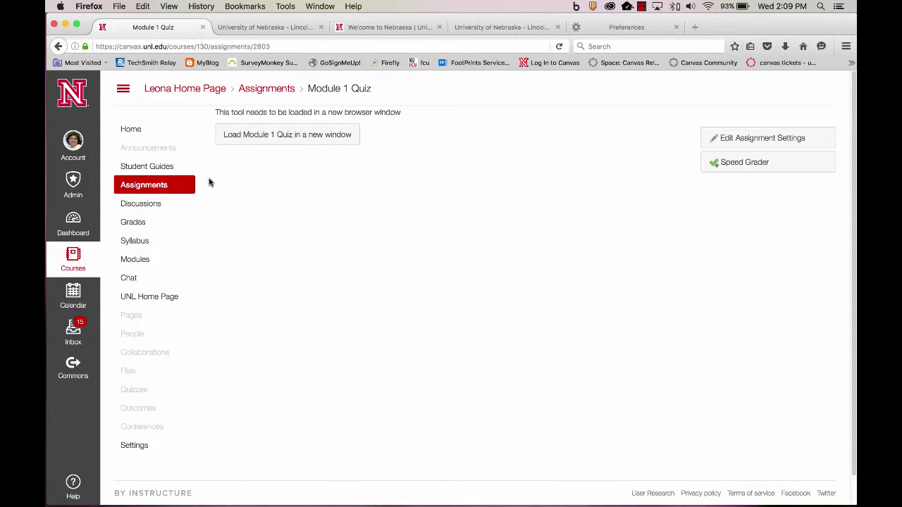
- Add the Module 1 Quiz assignment to Module 1 without indentation and publish it there
left_click(169, 187)
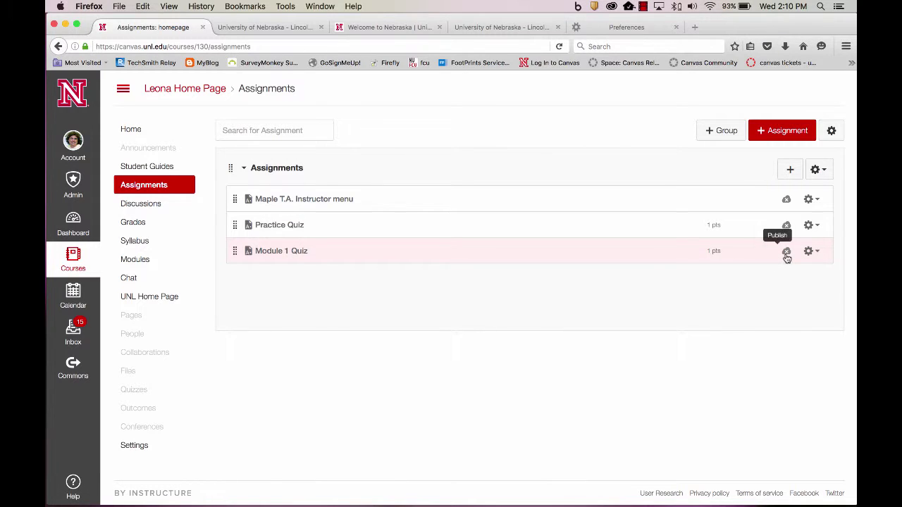
left_click(135, 260)
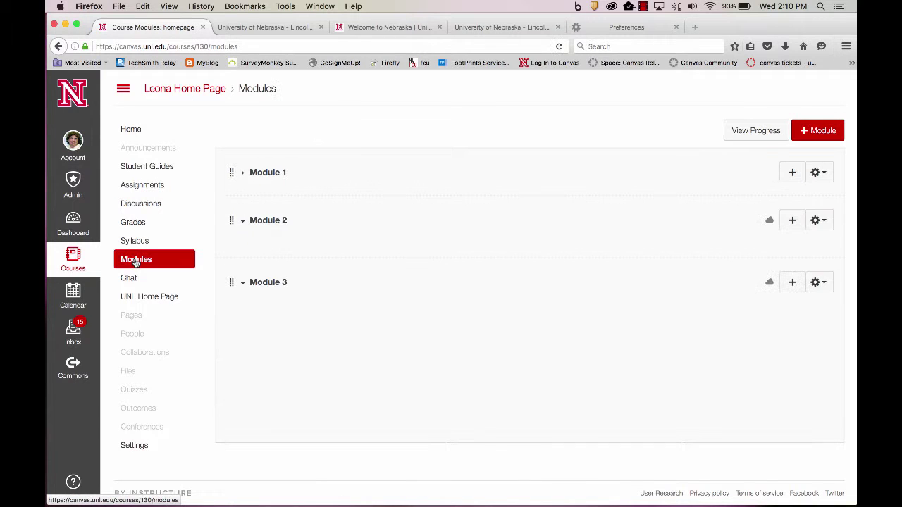
left_click(794, 174)
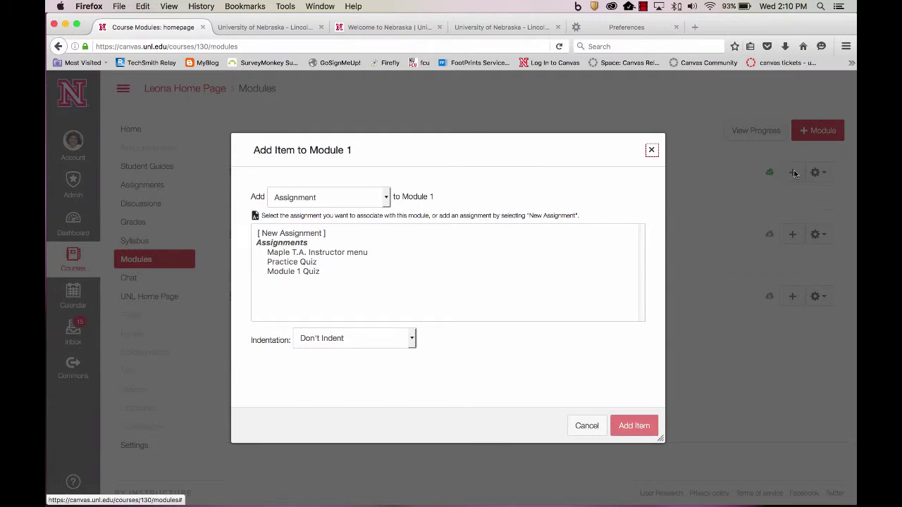
left_click(317, 273)
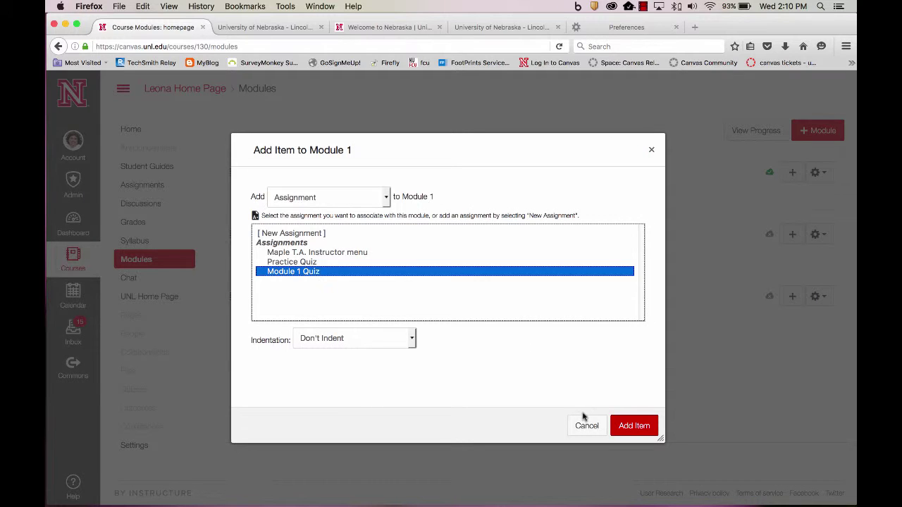
left_click(634, 425)
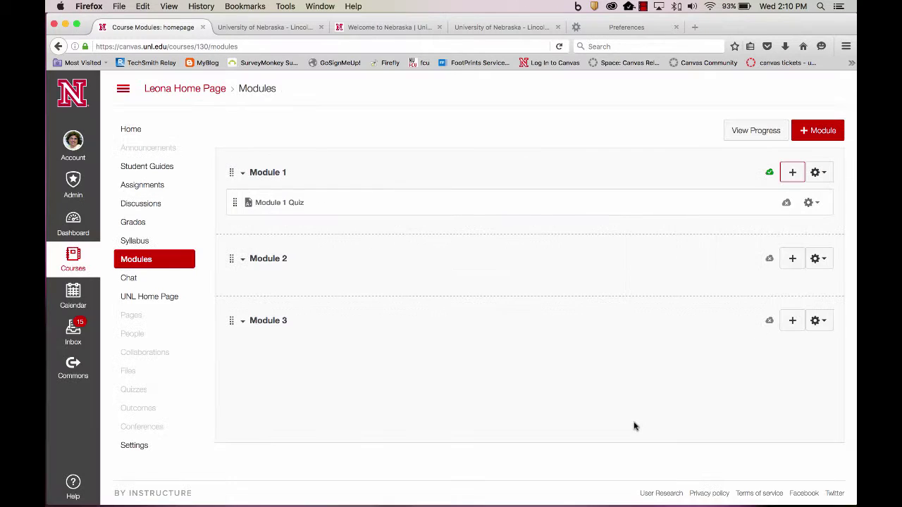
left_click(785, 205)
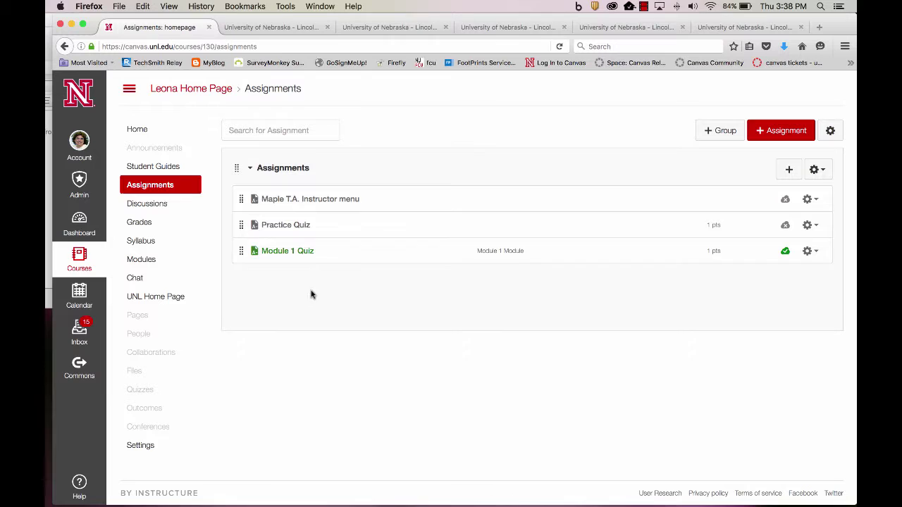
- Open the published Module 1 Quiz from the course assignments, and go to the Canvas course's grades
left_click(287, 251)
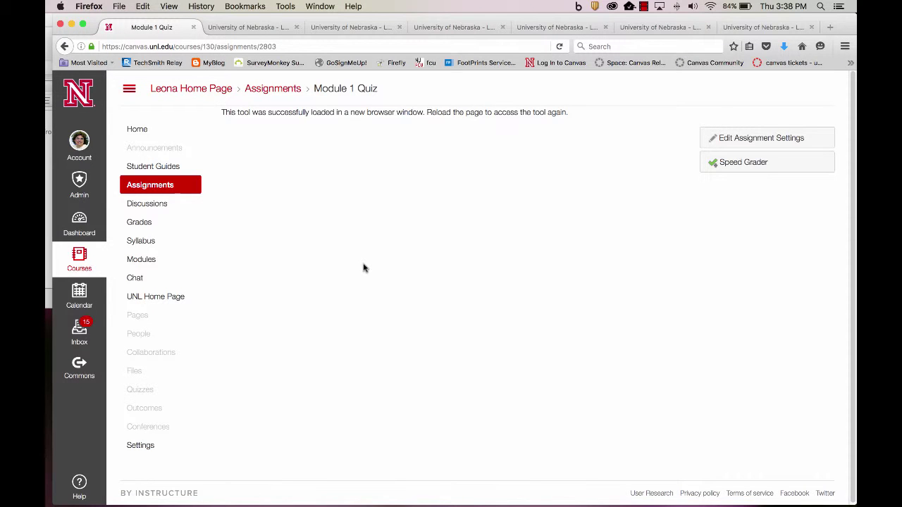
left_click(145, 224)
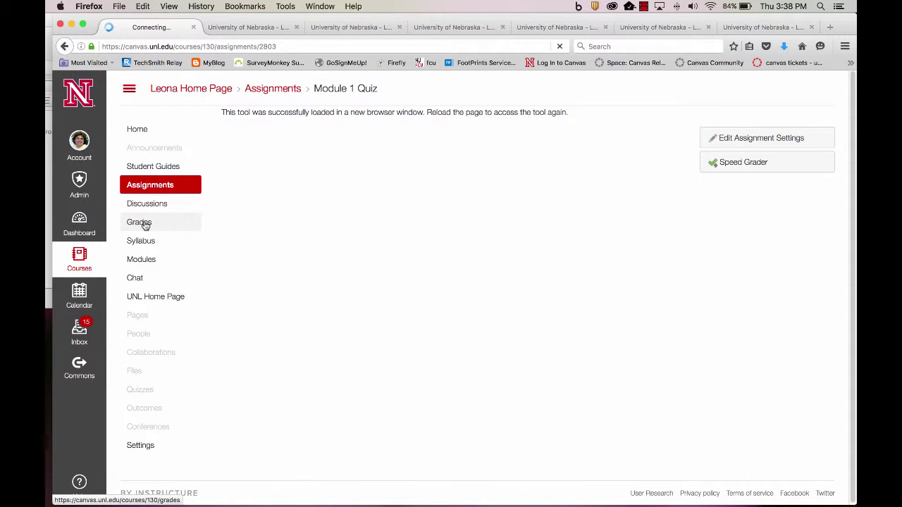